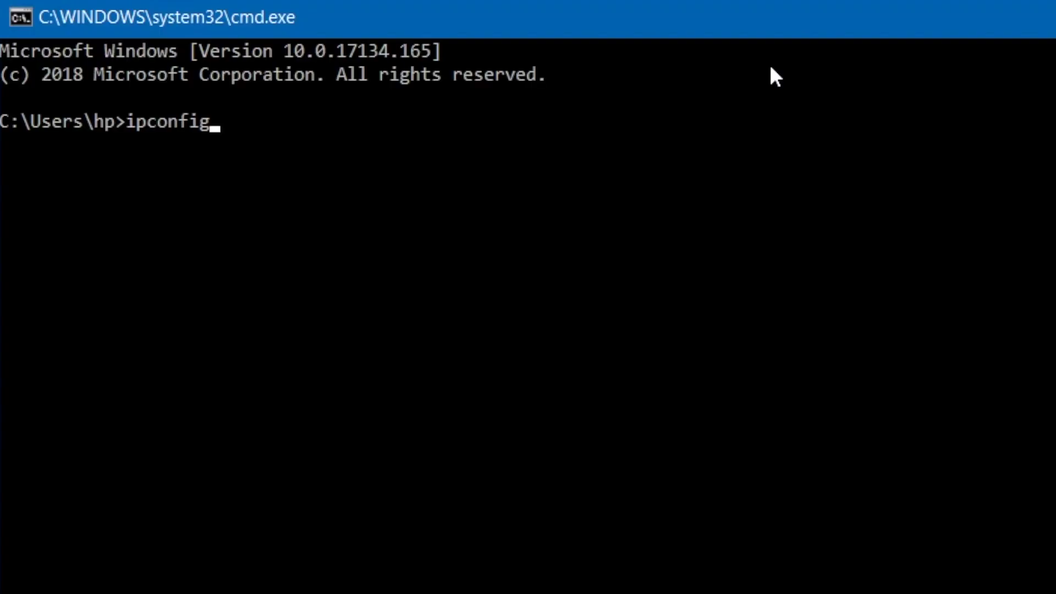
Run ipconfig and read the router's default gateway, 192.168.1.1
key(Return)
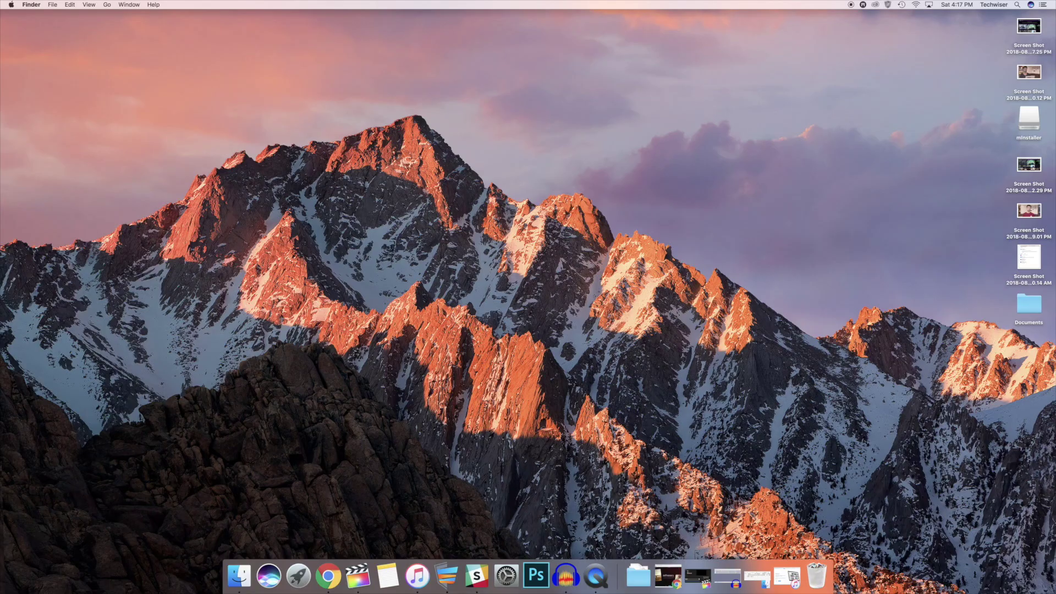
key(super+space)
Confirm Wi-Fi router address 192.168.1.1 in System Preferences' TCP/IP settings, then load it in Chrome
text(sys)
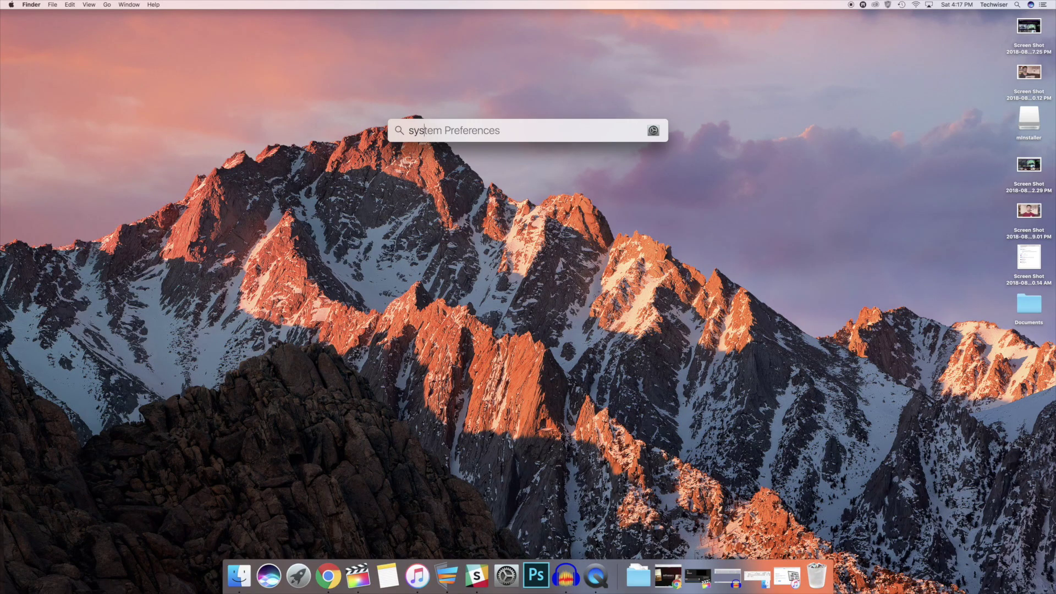
key(Return)
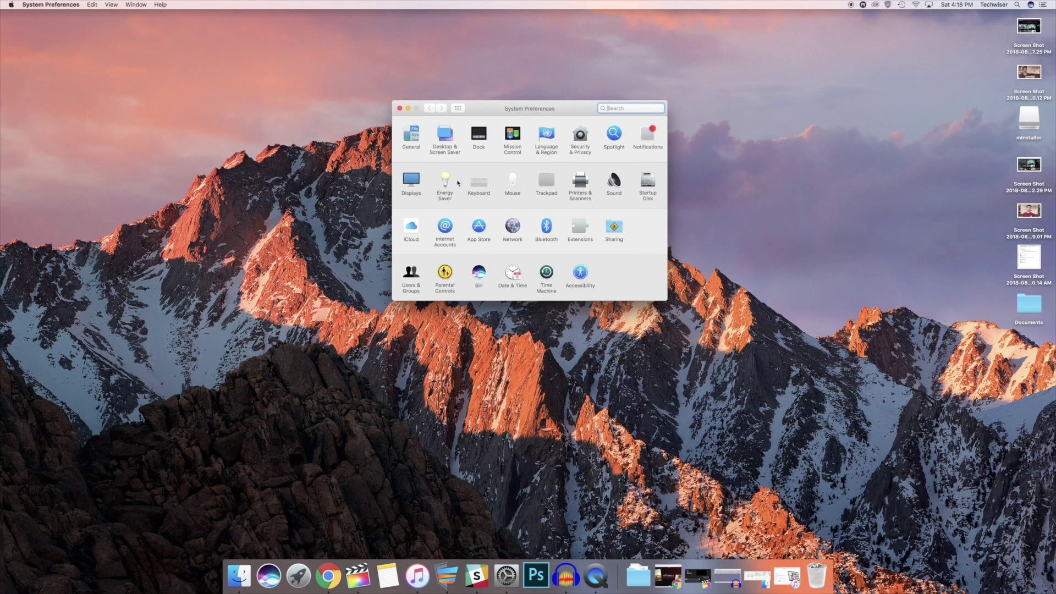
click(513, 226)
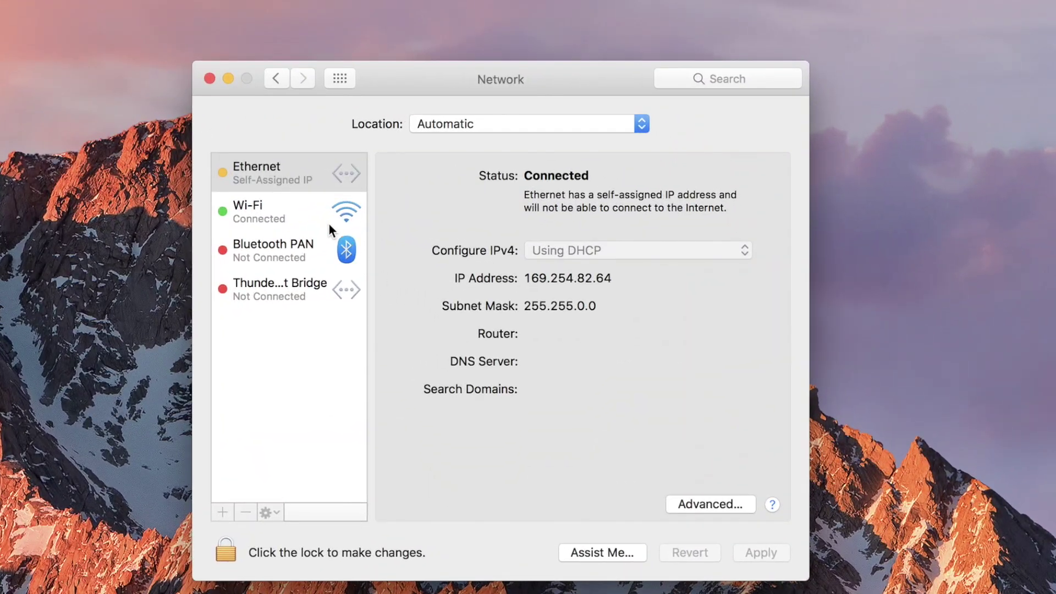
click(458, 179)
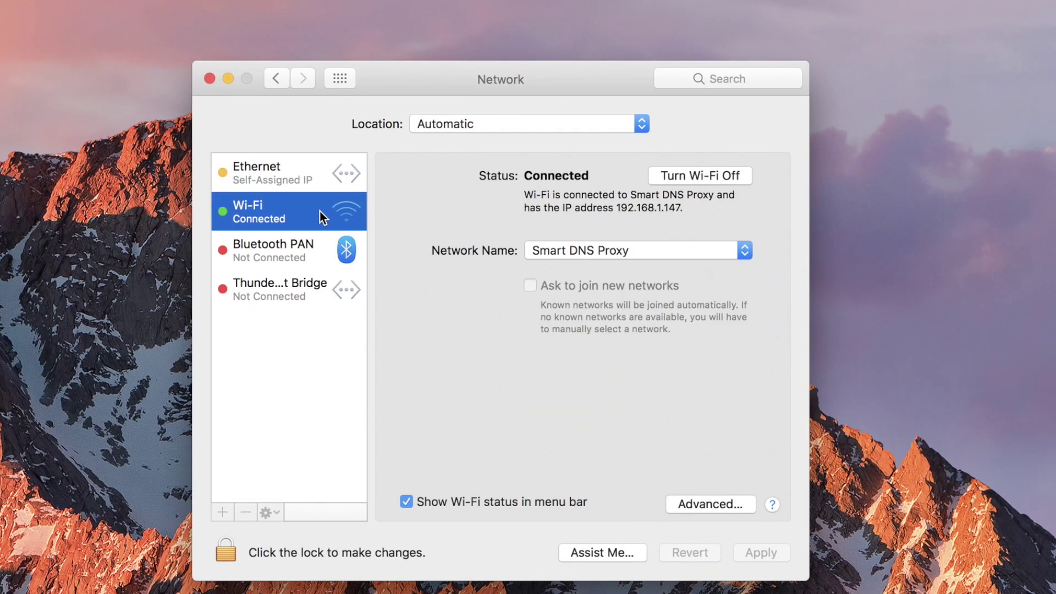
click(701, 496)
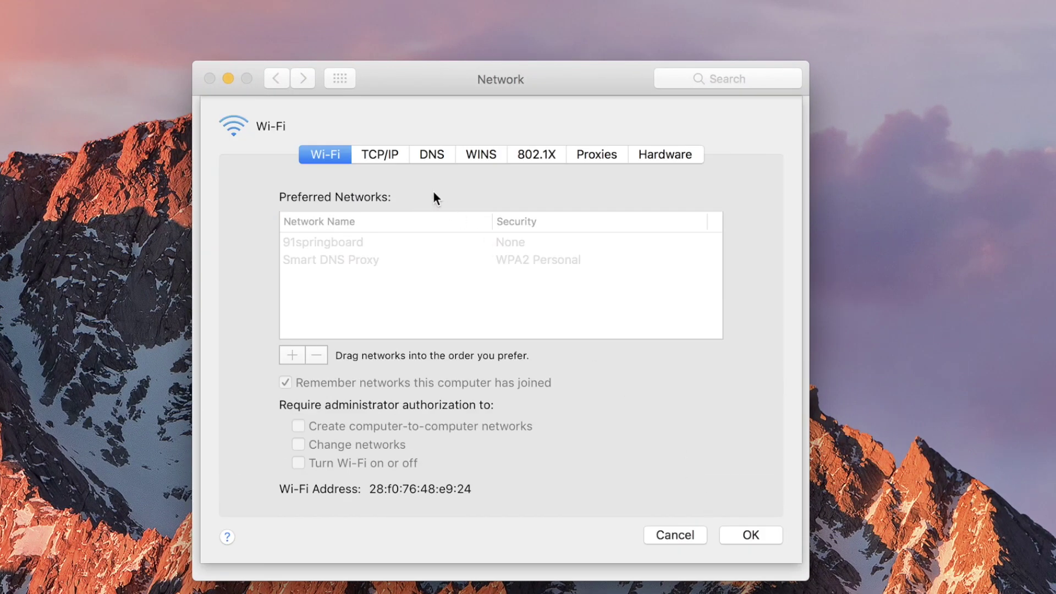
click(394, 159)
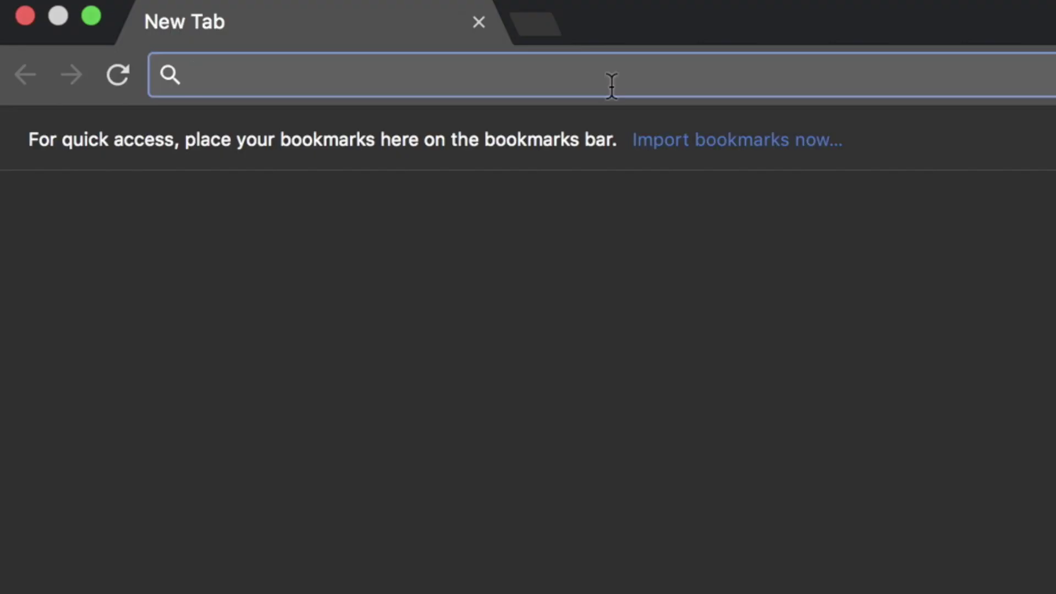
text(192.168.1.1)
key(Return)
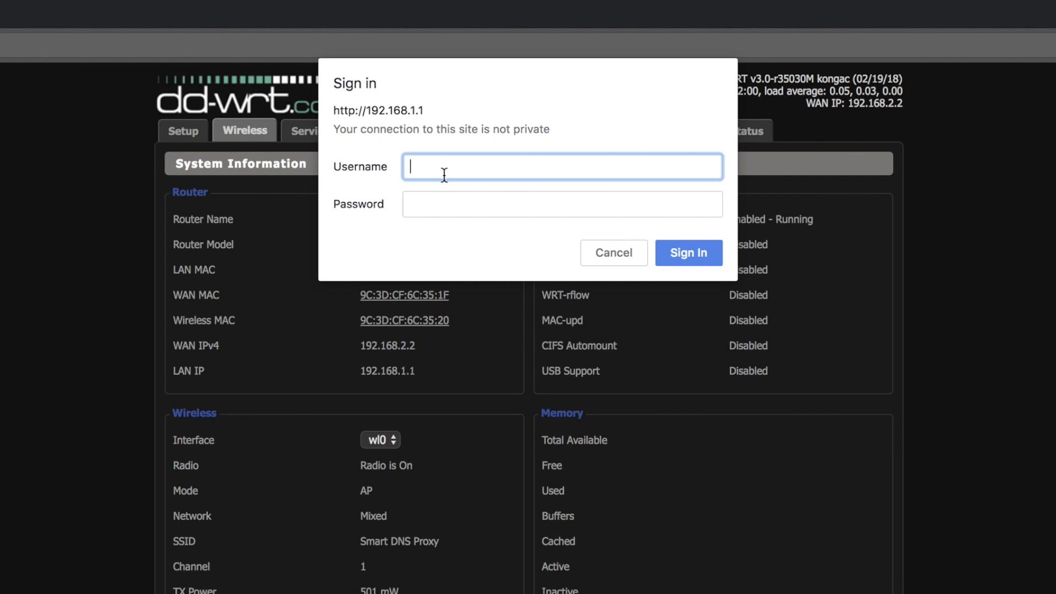
Sign in to the DD-WRT web interface as admin with the administrator password
text(admin)
key(Tab)
text(***)
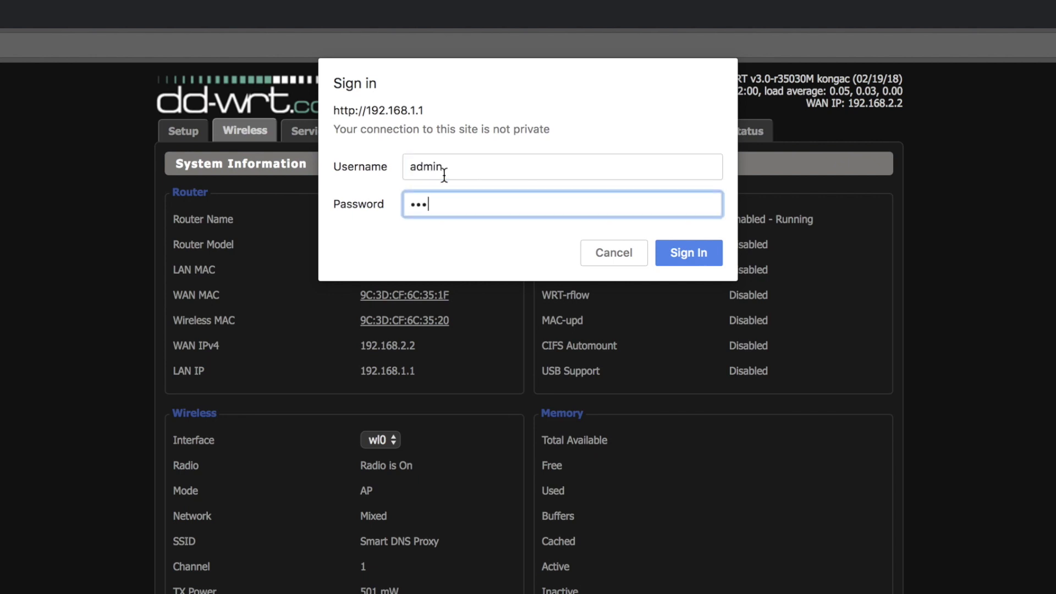
text(***)
key(Return)
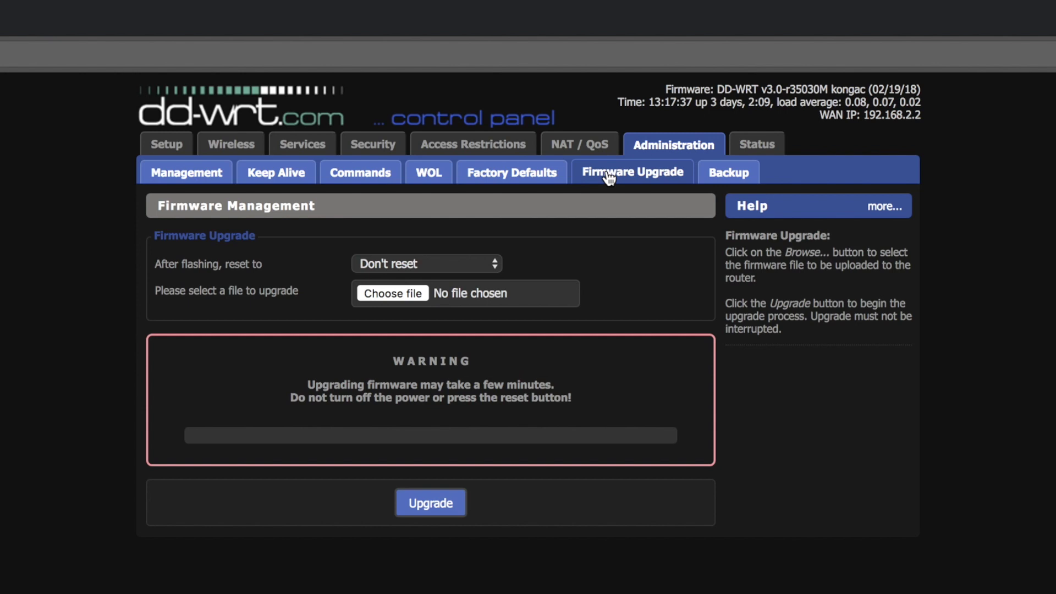
Select Update_netgear-r7000-webflash.bin from the Desktop as the firmware upgrade file
click(396, 290)
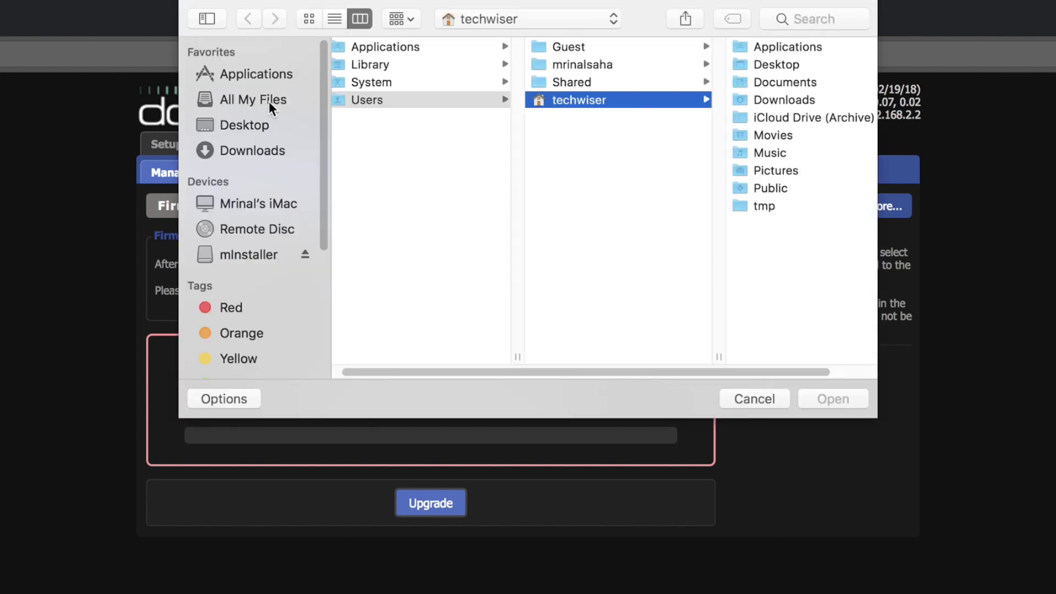
click(255, 124)
click(411, 66)
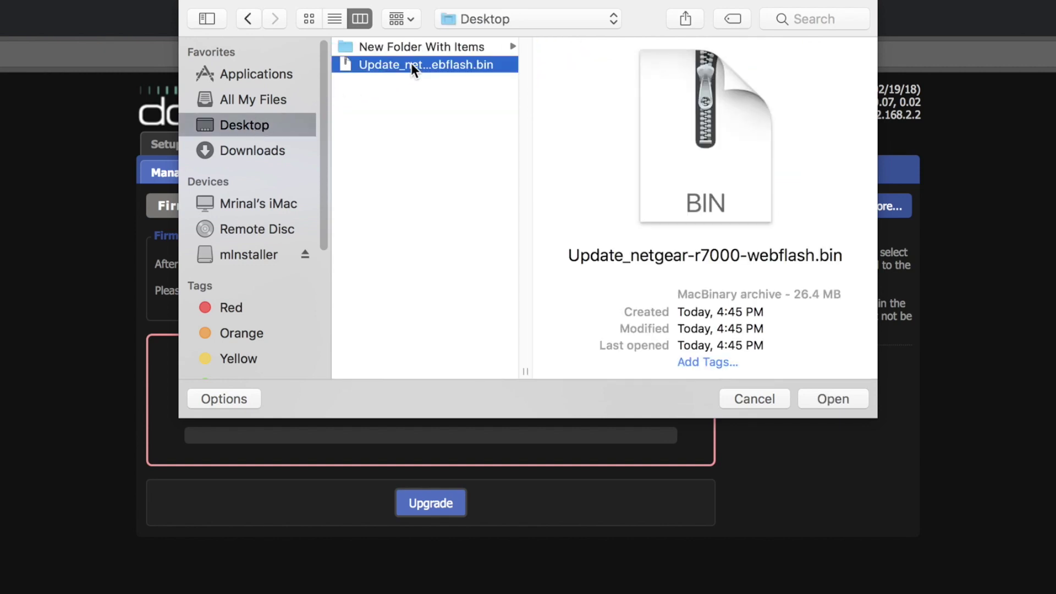
click(830, 400)
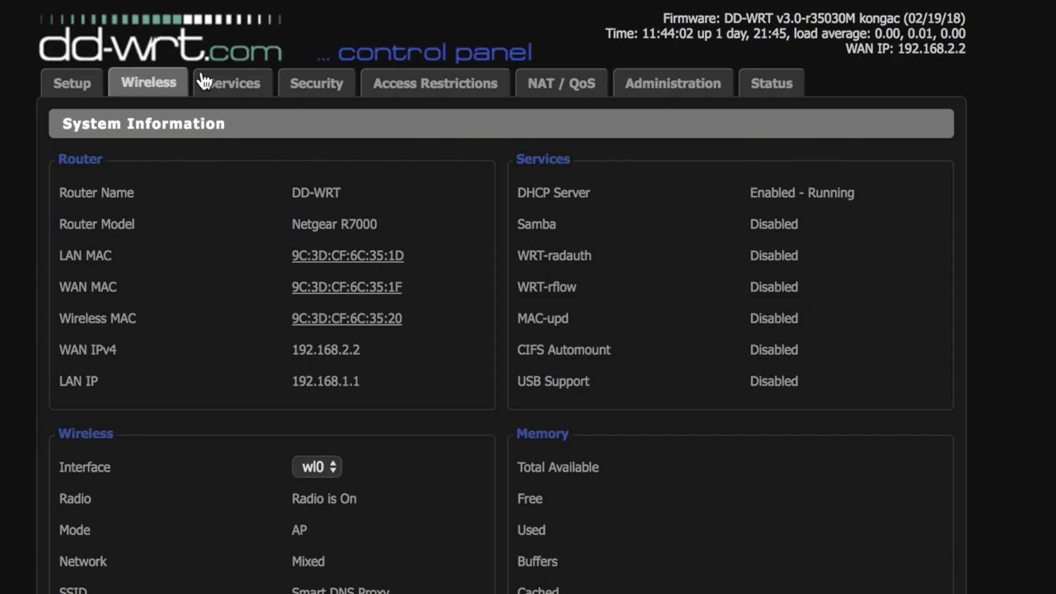
Sign in again as admin to reach the Management settings
click(293, 77)
text(a)
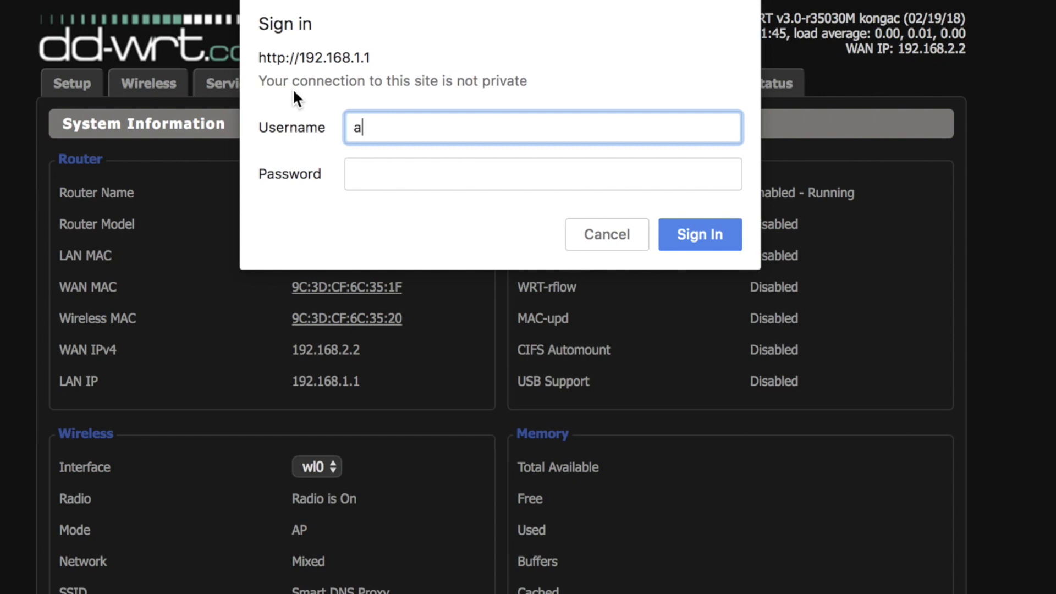
text(dmin)
key(Tab)
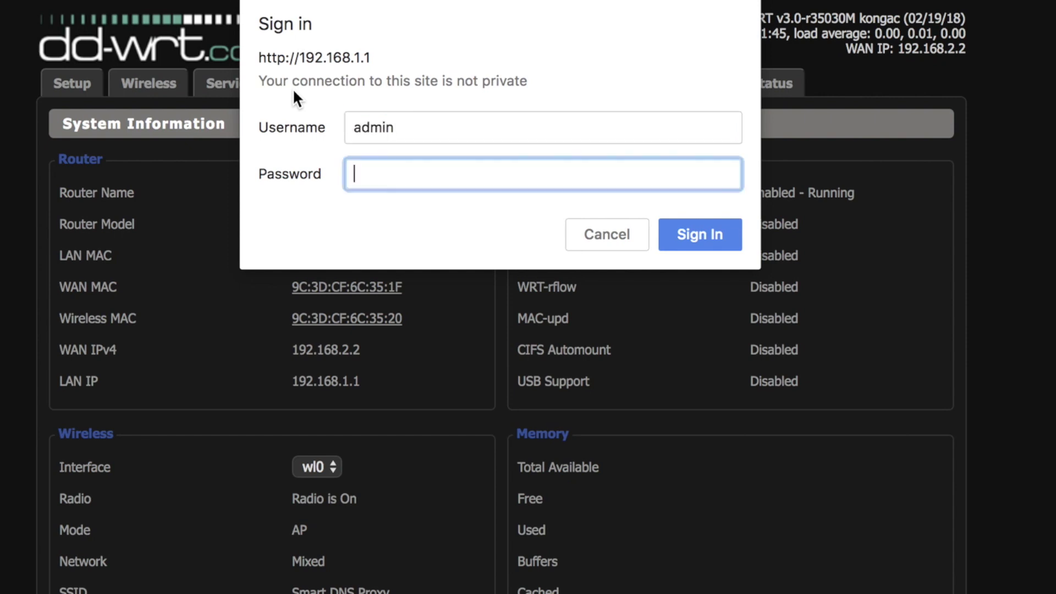
text(admin)
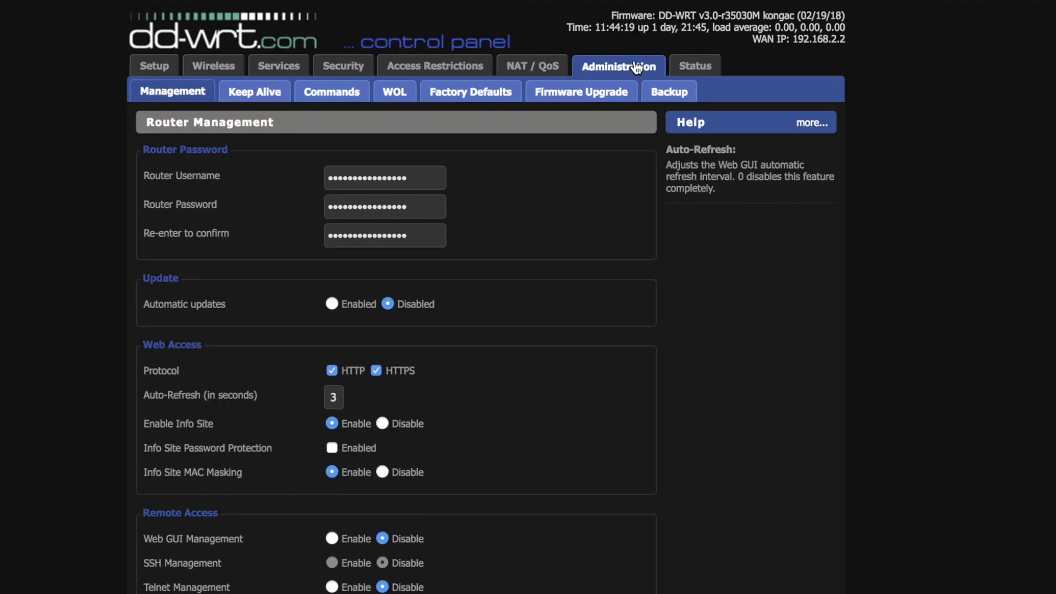
Set the router username to admin and enter a new router password
double_click(433, 179)
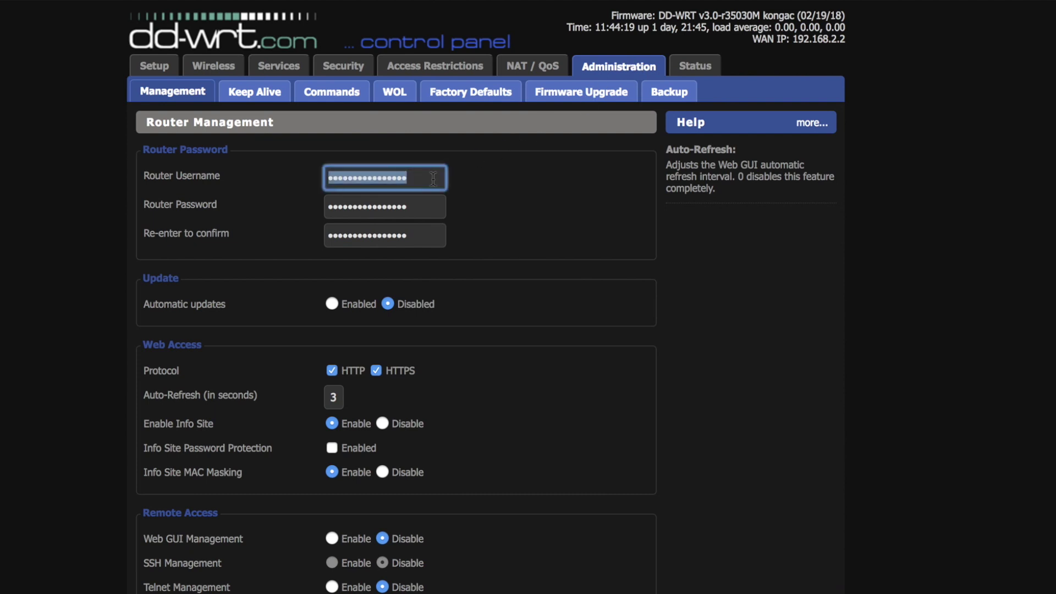
text(admin)
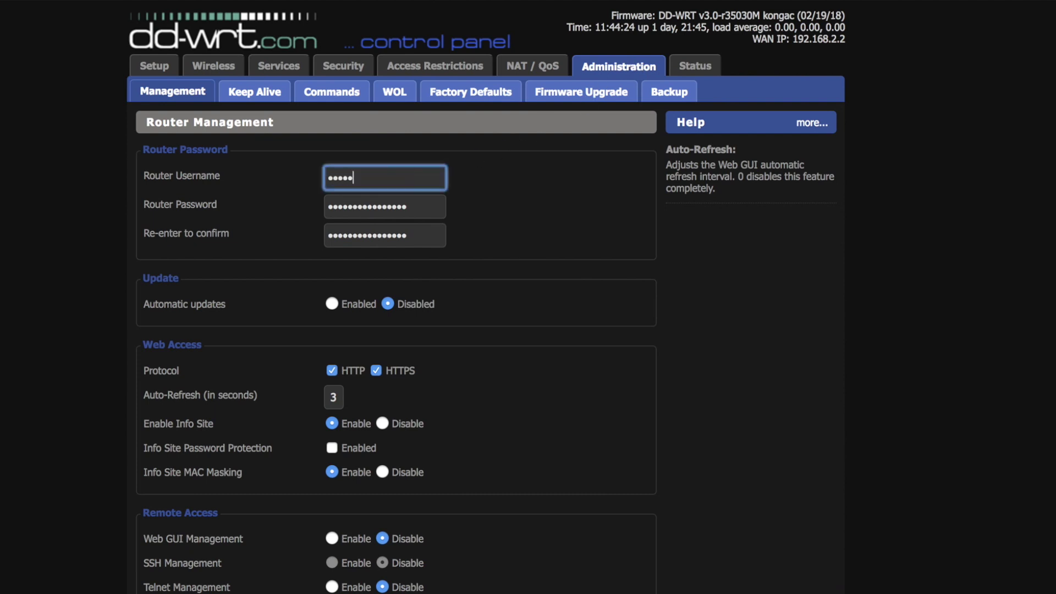
key(Tab)
text(password)
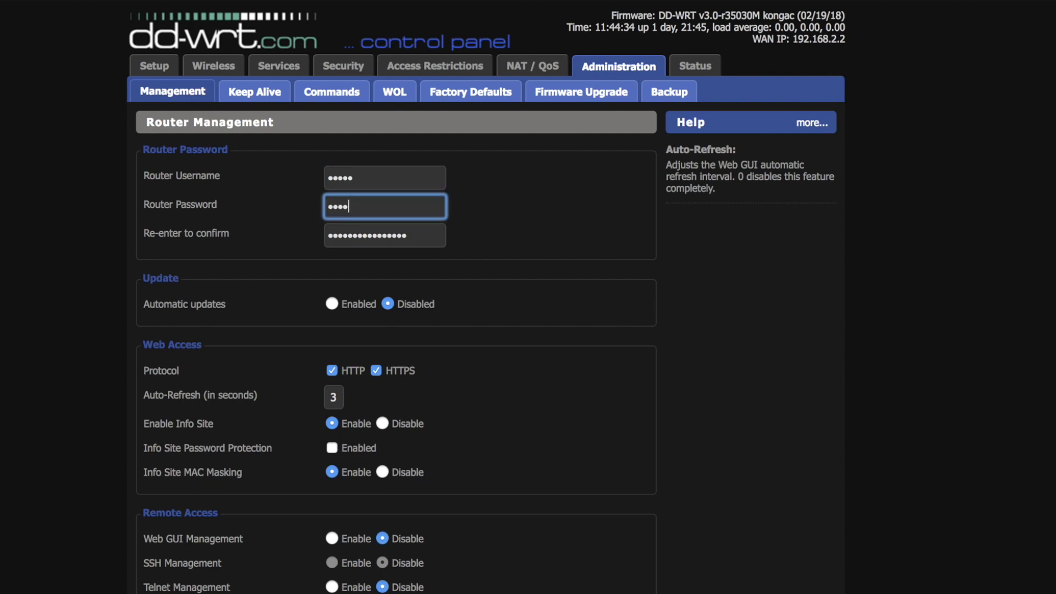
text(1234)
key(Tab)
text(password1234)
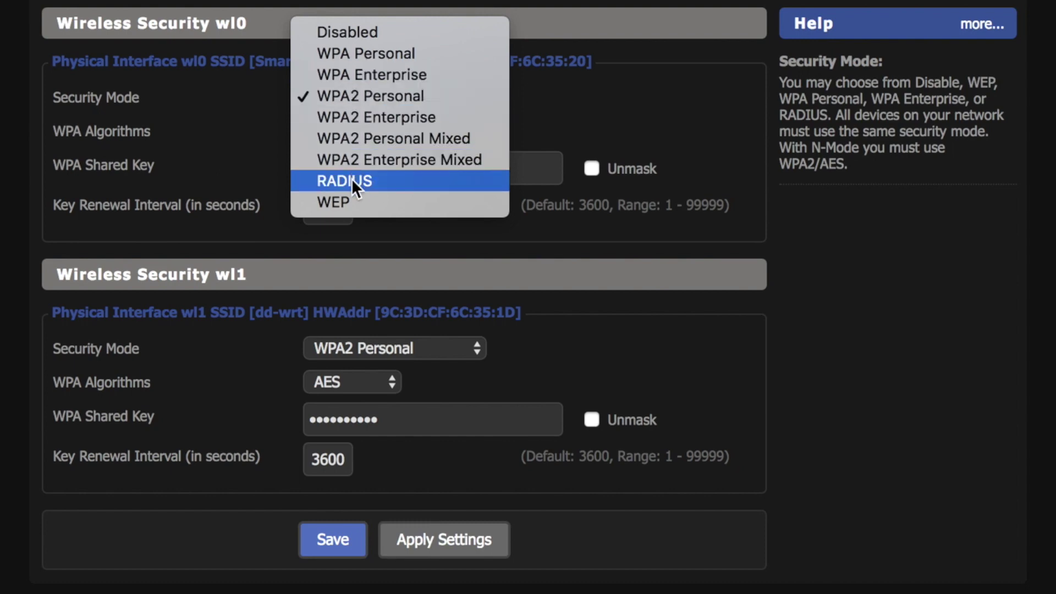
Set wl0's security mode to WPA2 Personal, ready for its shared key
click(359, 101)
key(Tab)
key(Tab)
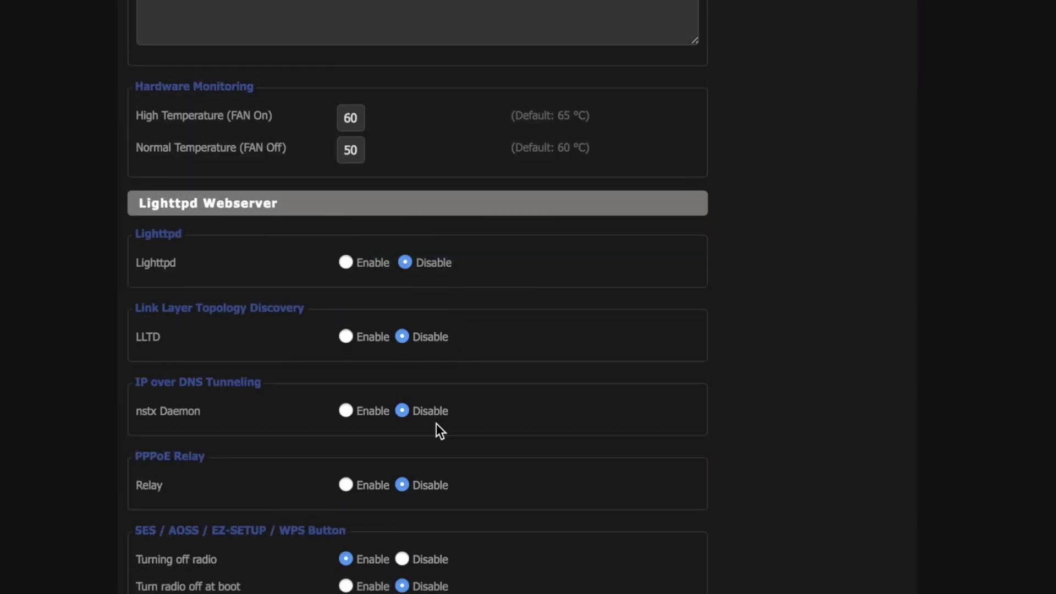
Disable 'Turning off radio' for the SES / AOSS / EZ-SETUP / WPS button
click(401, 551)
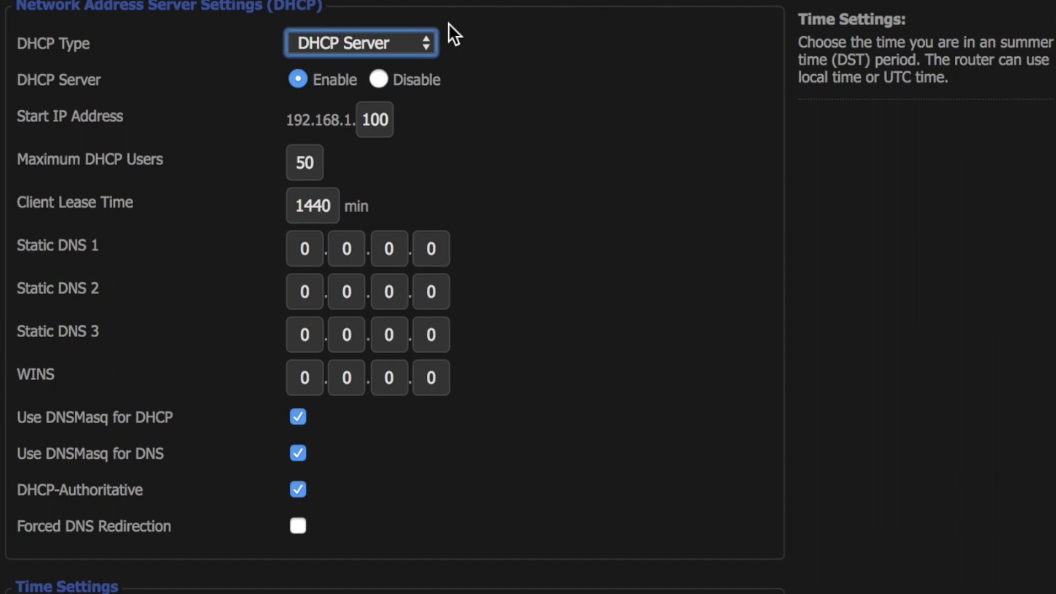
Enter 1.1.1.1 as the Static DNS 1 address
click(304, 249)
text(1)
key(Tab)
text(1)
key(Tab)
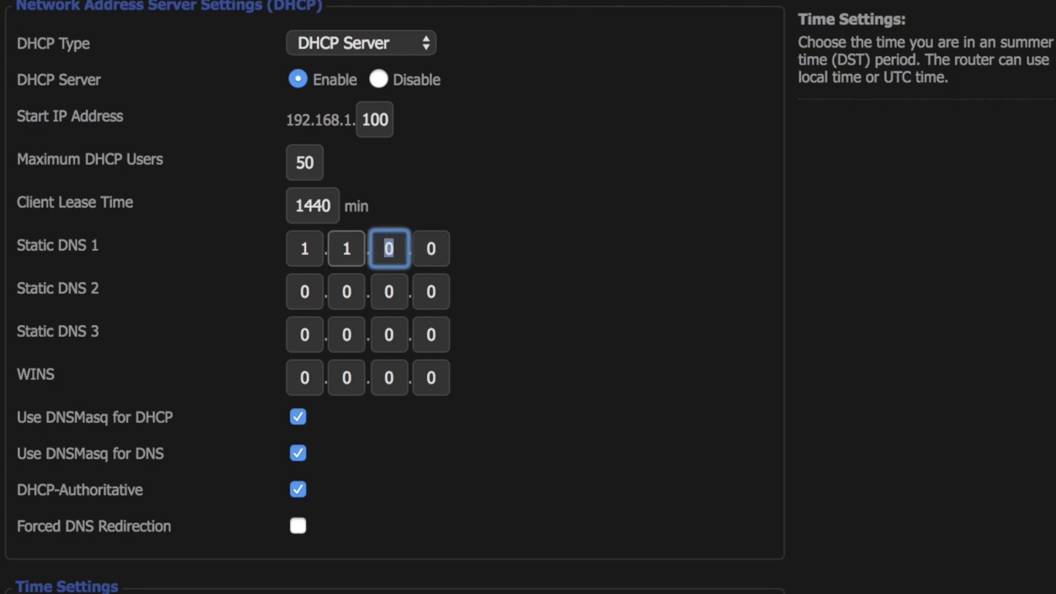
text(1)
key(Tab)
text(1)
Enter 1.1.1.1 as the Static DNS 2 address
key(Tab)
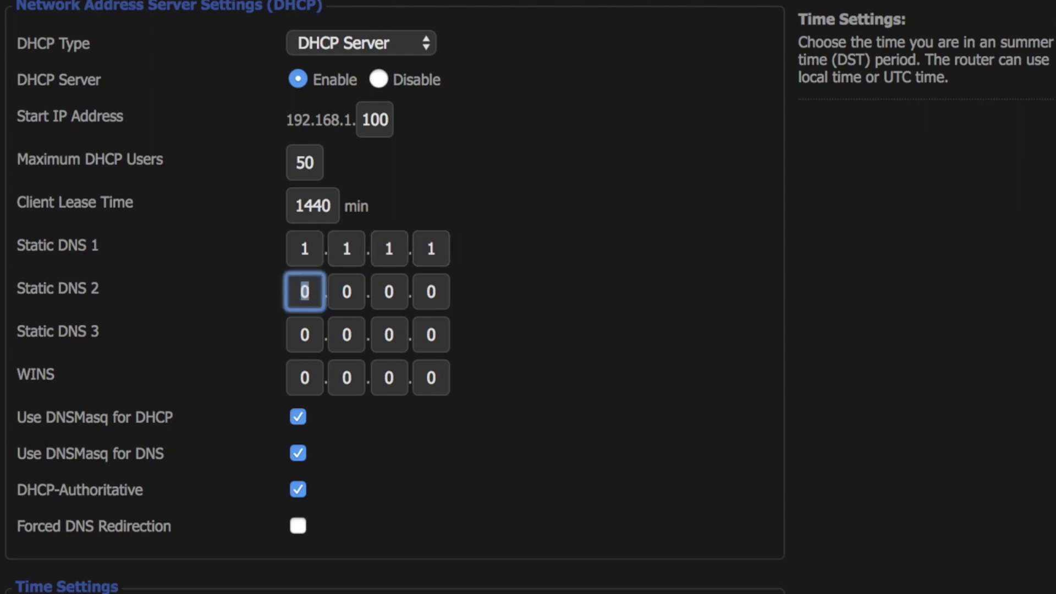
text(1)
key(Tab)
text(1)
key(Tab)
text(1)
key(Tab)
text(1)
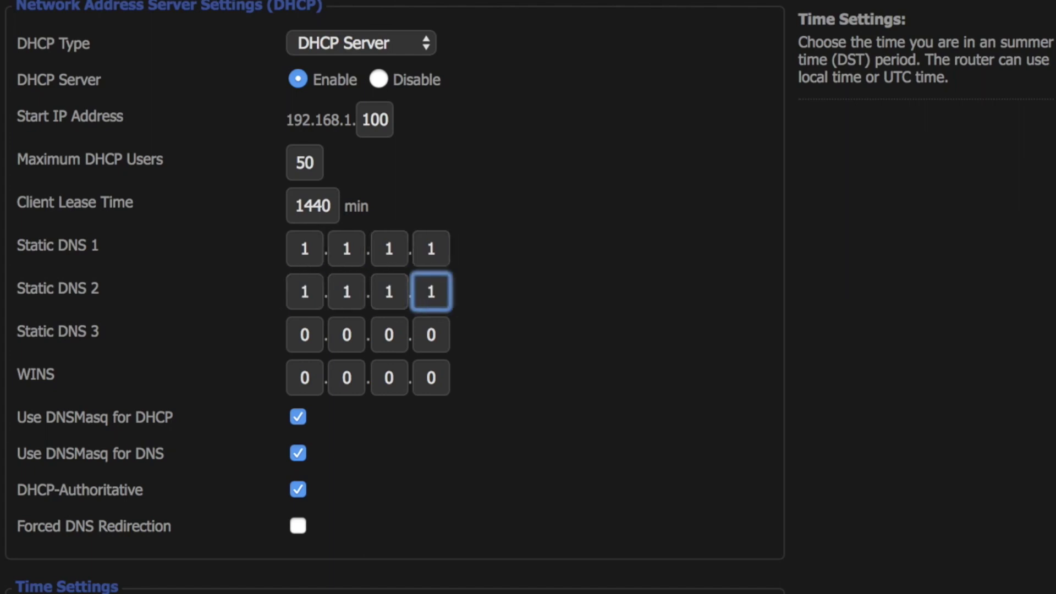
Fill Static DNS 3 with 1.1.1.1 and apply the DNS settings
key(Tab)
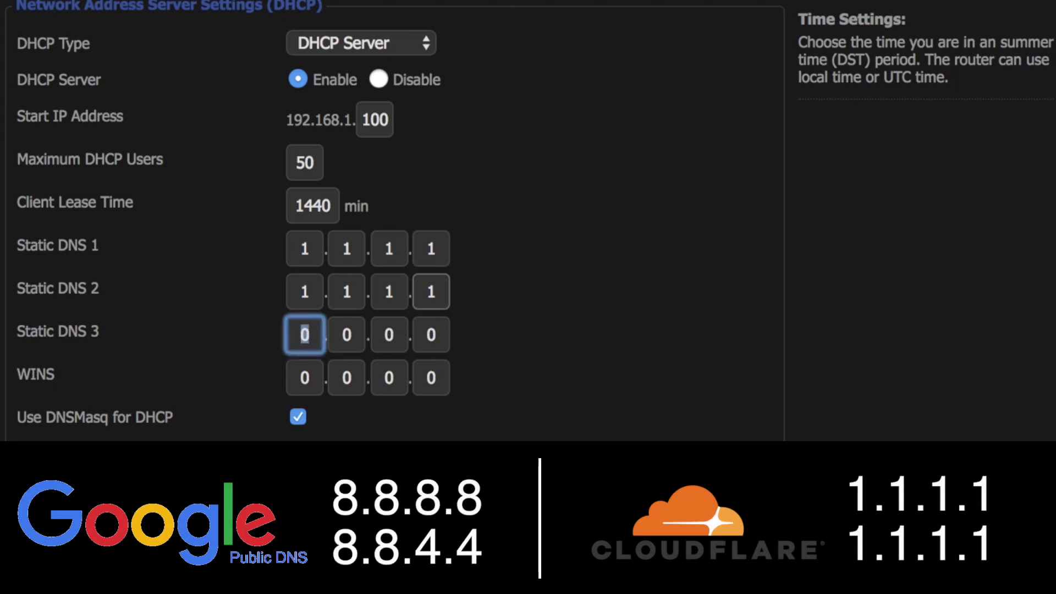
text(1)
key(Tab)
text(1)
key(Tab)
text(1)
key(Tab)
text(1)
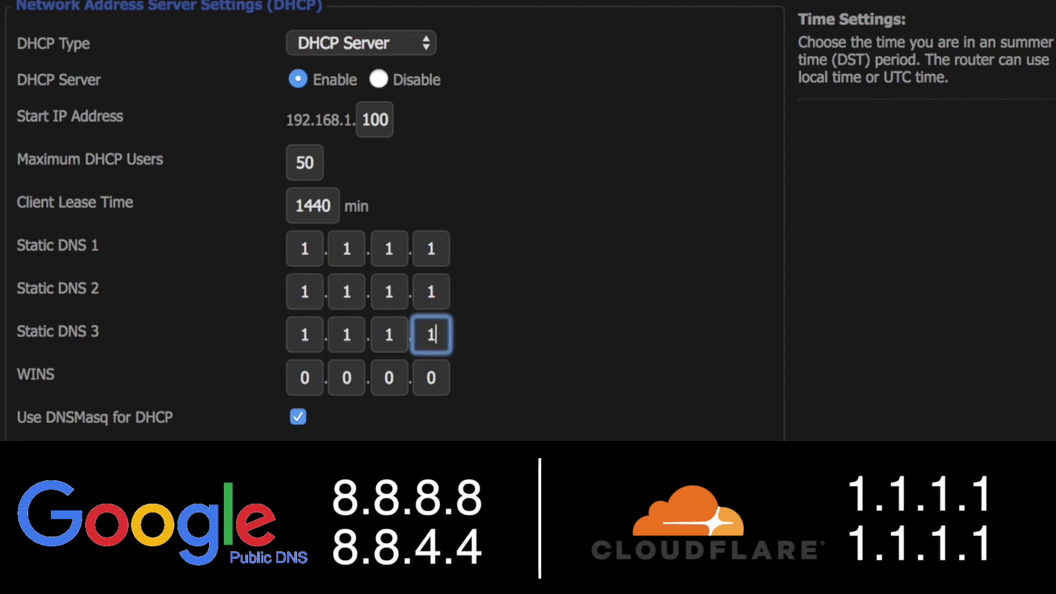
scroll(766, 353, up, 10)
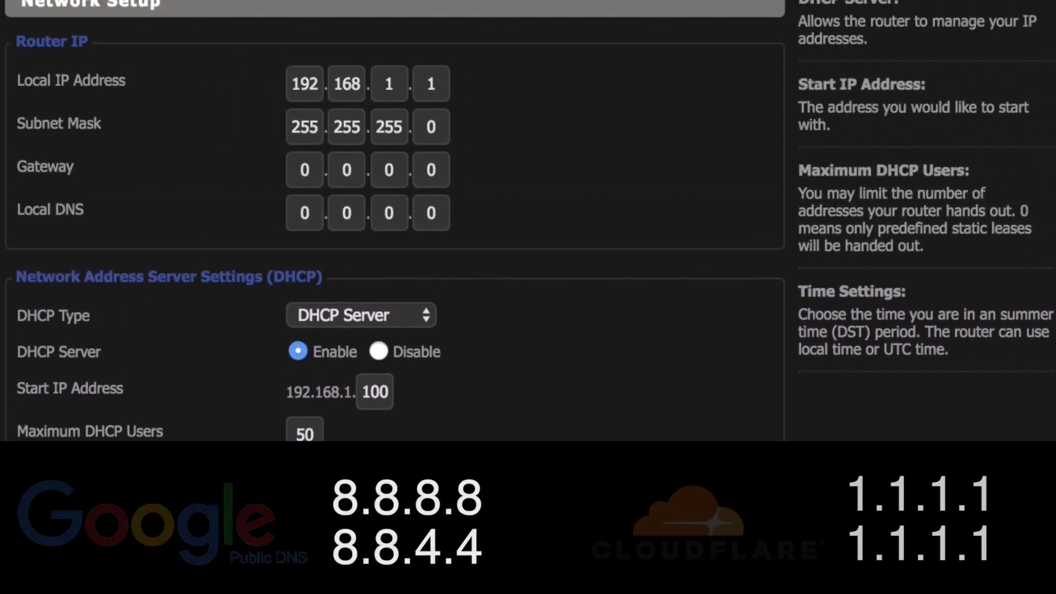
key(Return)
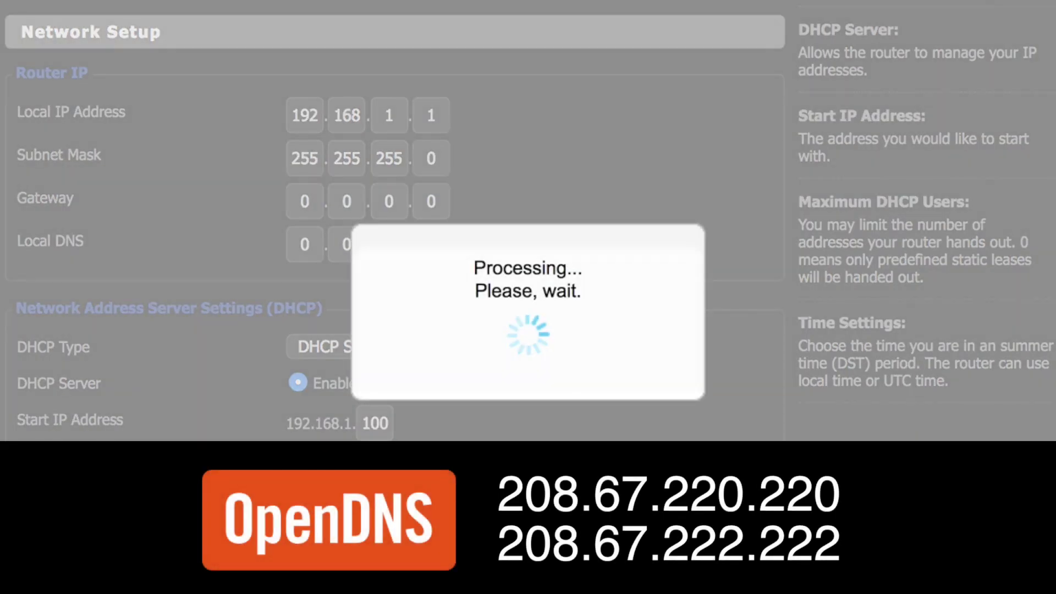
scroll(394, 220, down, 5)
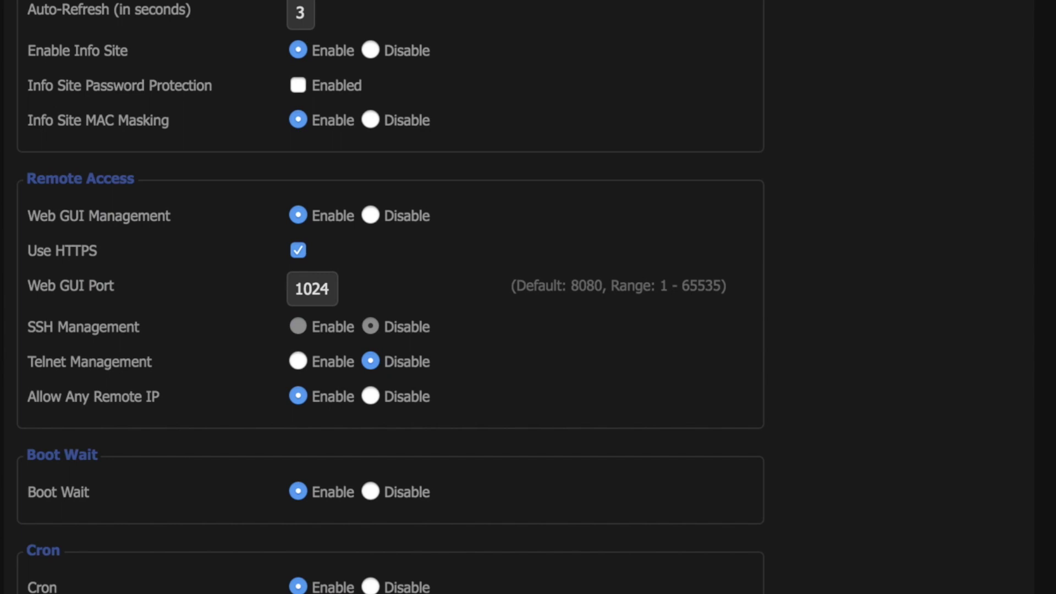
Disable Web GUI Management, Allow Any Remote IP, and the UPnP service
click(371, 216)
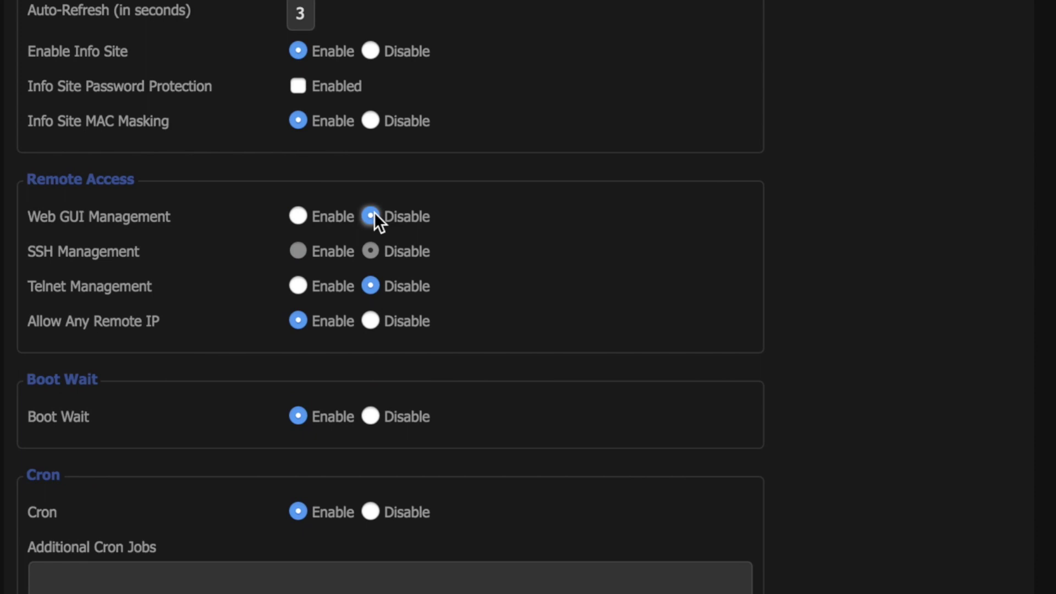
click(372, 320)
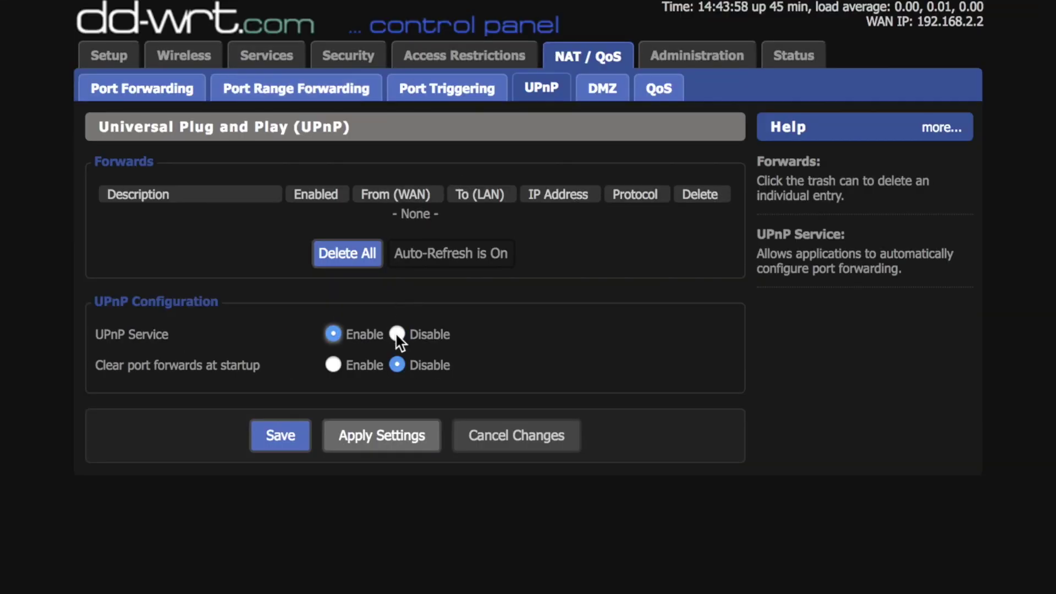
click(396, 334)
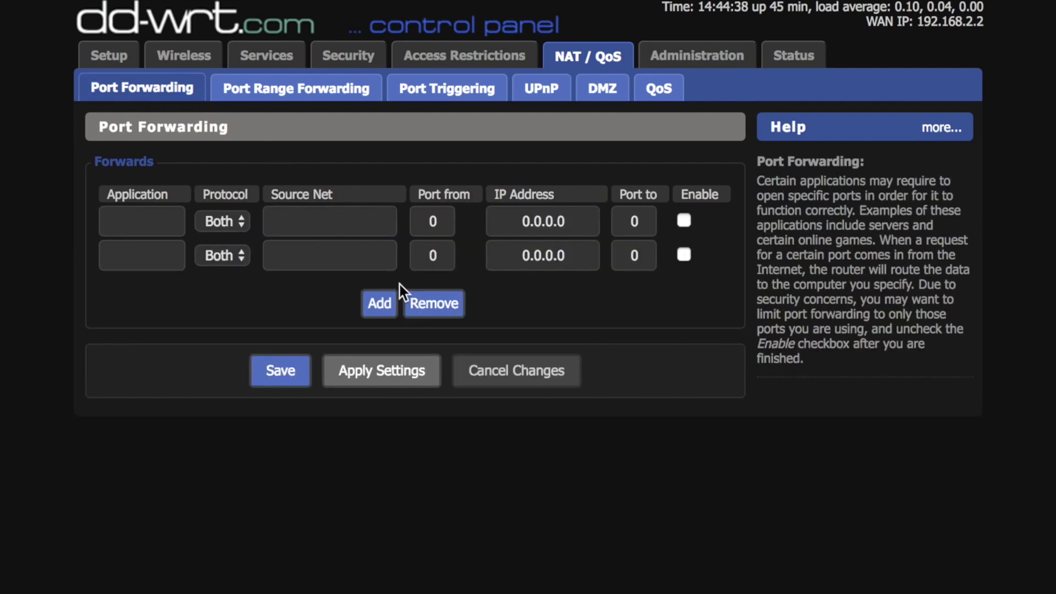
Remove the extra port forwarding entry and set Core USB Support to Disable
click(432, 304)
click(433, 283)
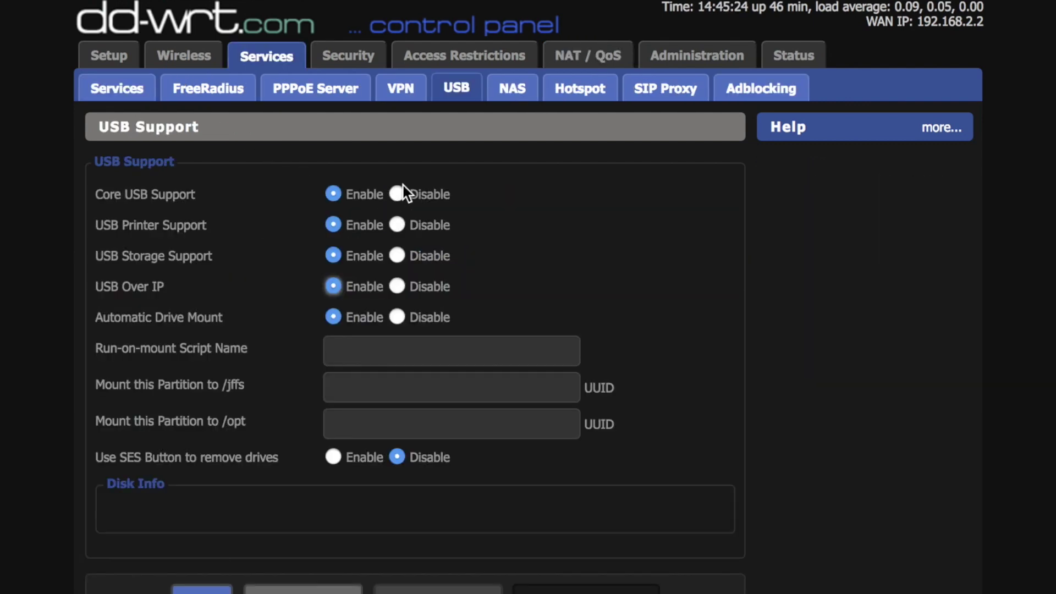
click(399, 195)
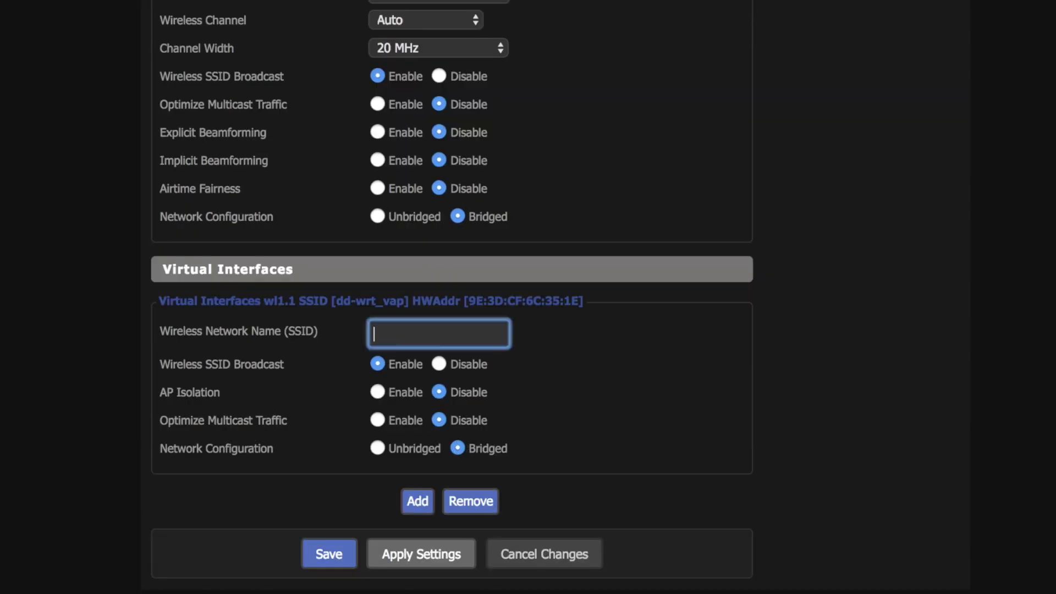
Name the wl1.1 virtual interface SSID 'Guest Wifi_SDP' and enable AP Isolation for it
text(Guest Wifi_SDP)
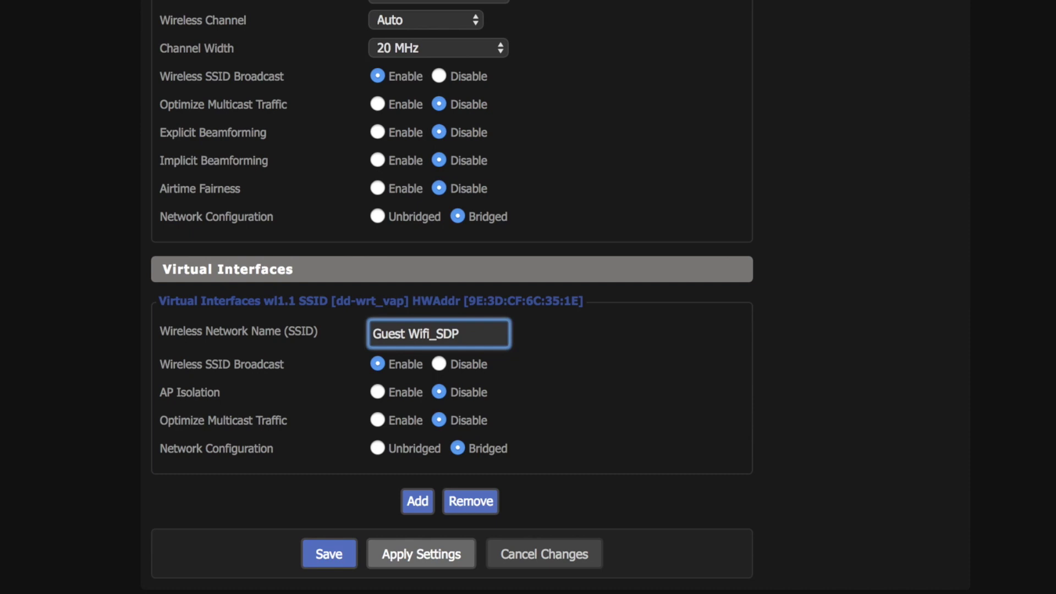
click(378, 393)
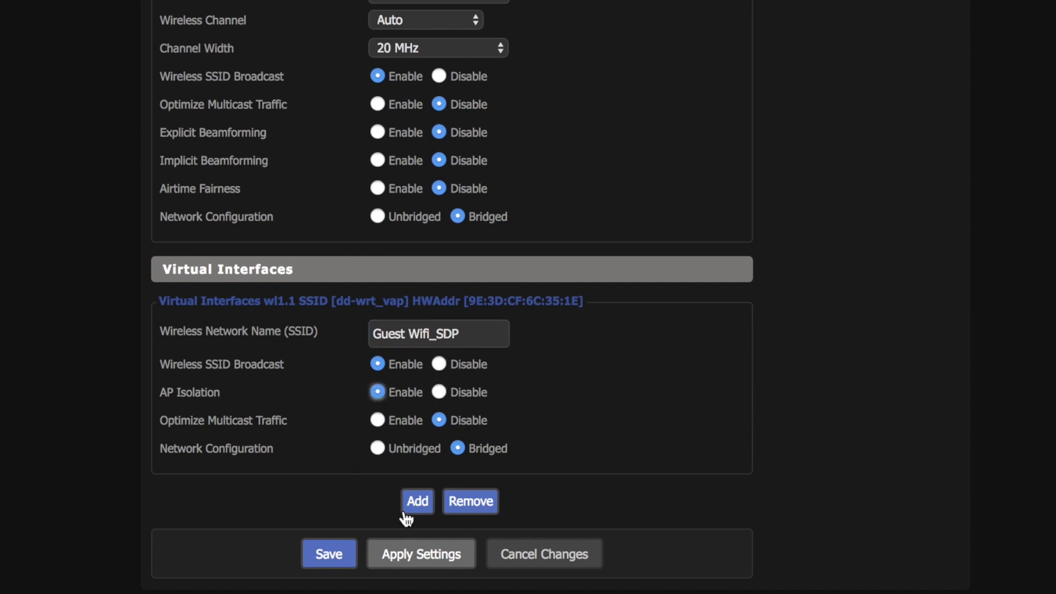